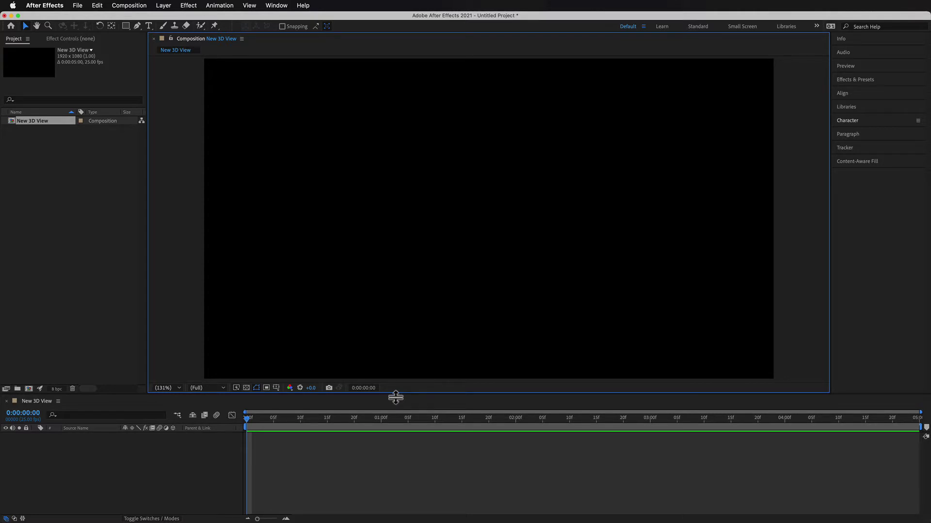
Add a magenta text layer reading 'EASY 3D' and enable its 3D Layer switch.
double_click(150, 25)
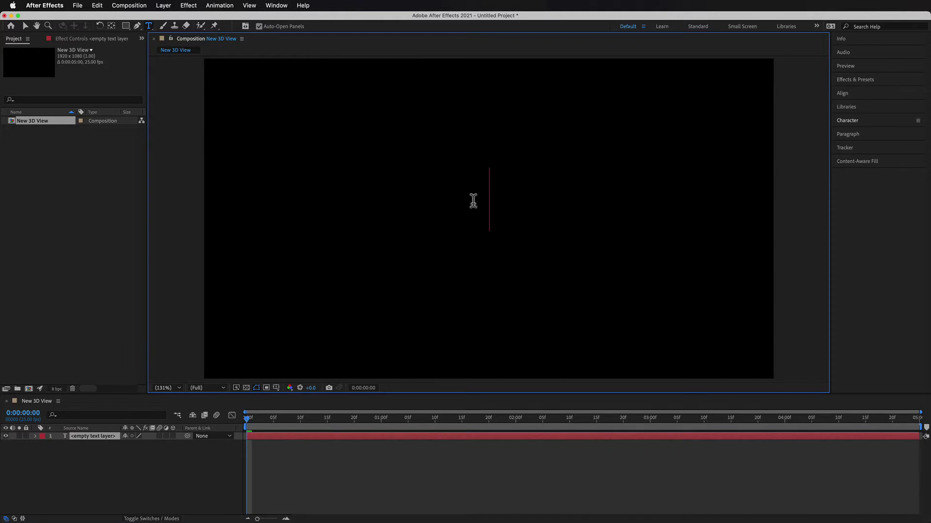
type("EASY")
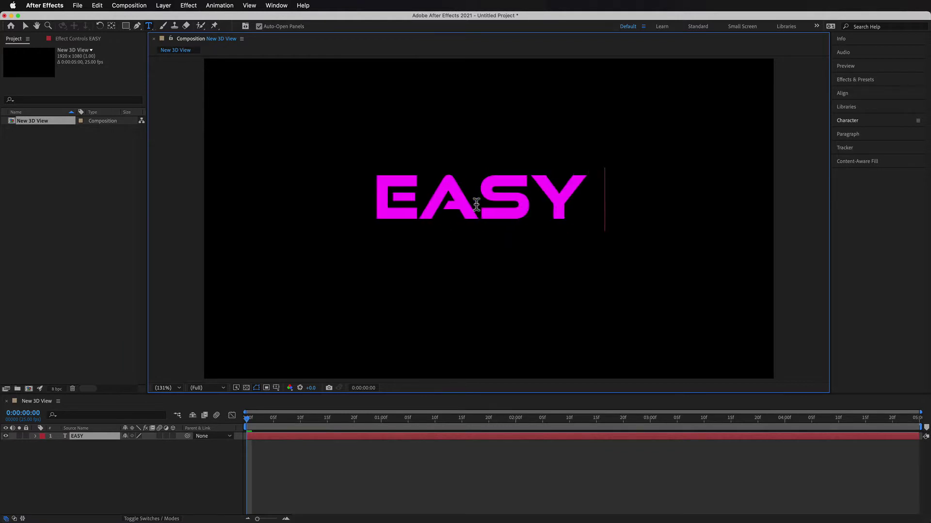
type(" 3D")
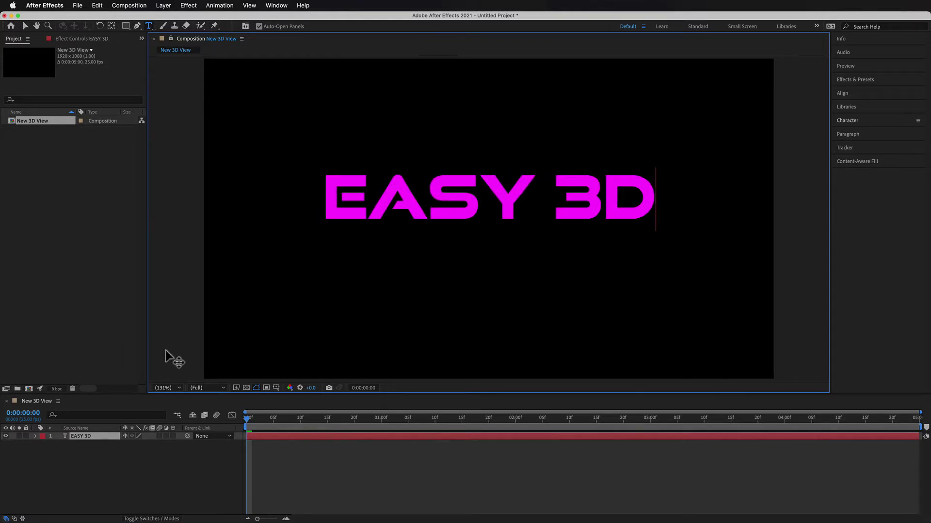
left_click(71, 439)
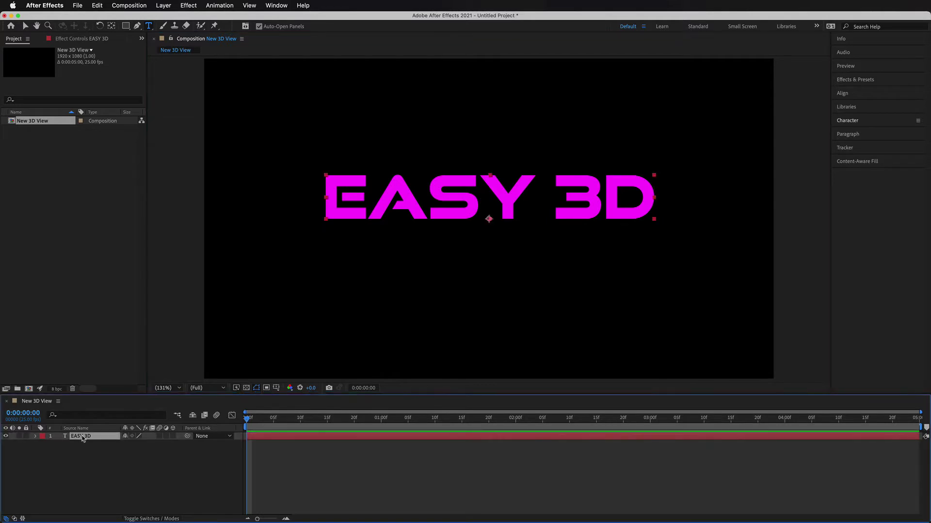
left_click(173, 437)
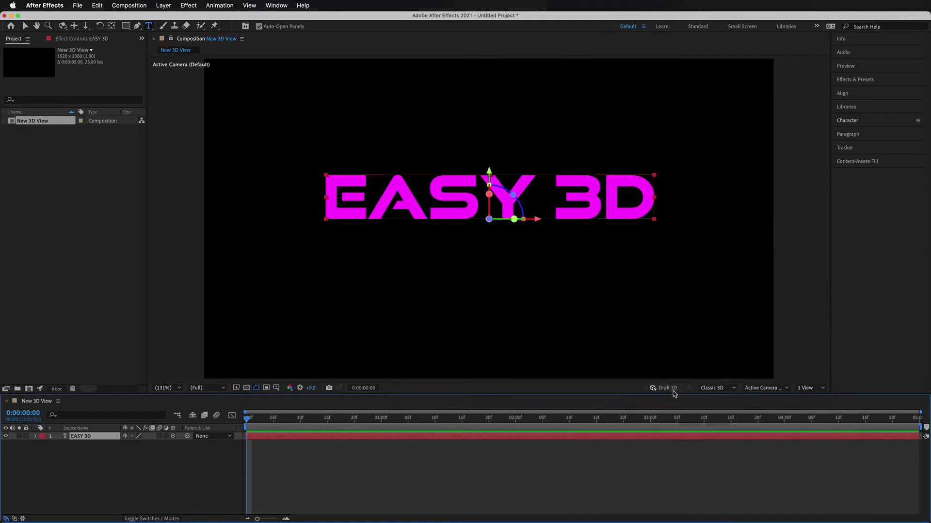
Toggle the EASY 3D layer's 3D switch off and on and keep the Classic 3D renderer.
left_click(172, 437)
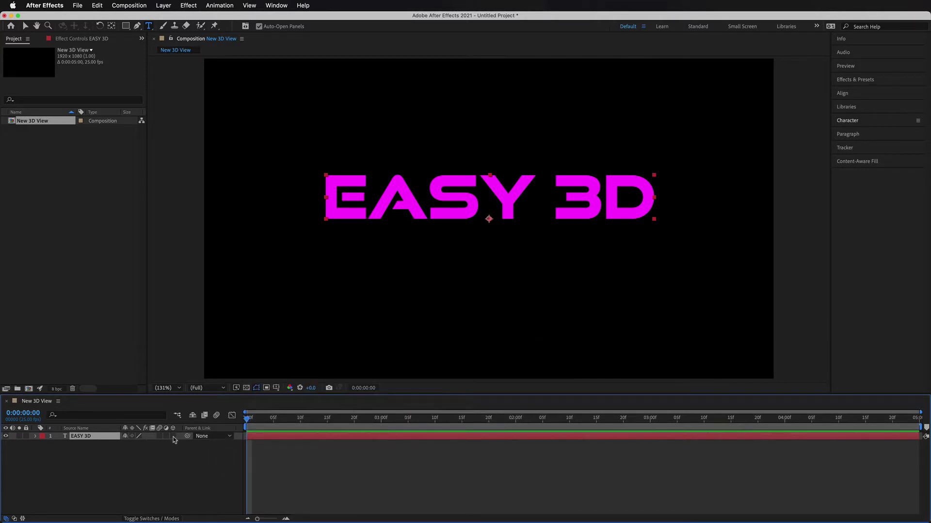
left_click(173, 436)
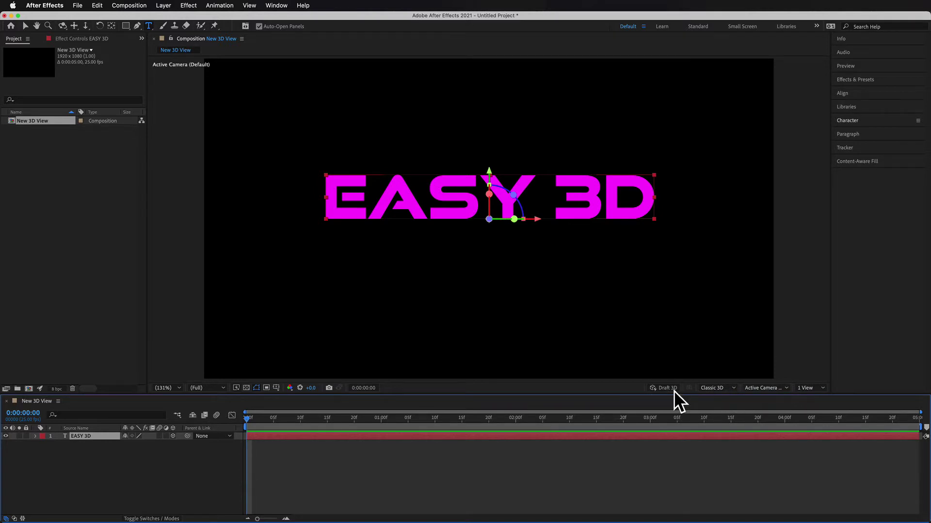
left_click(712, 389)
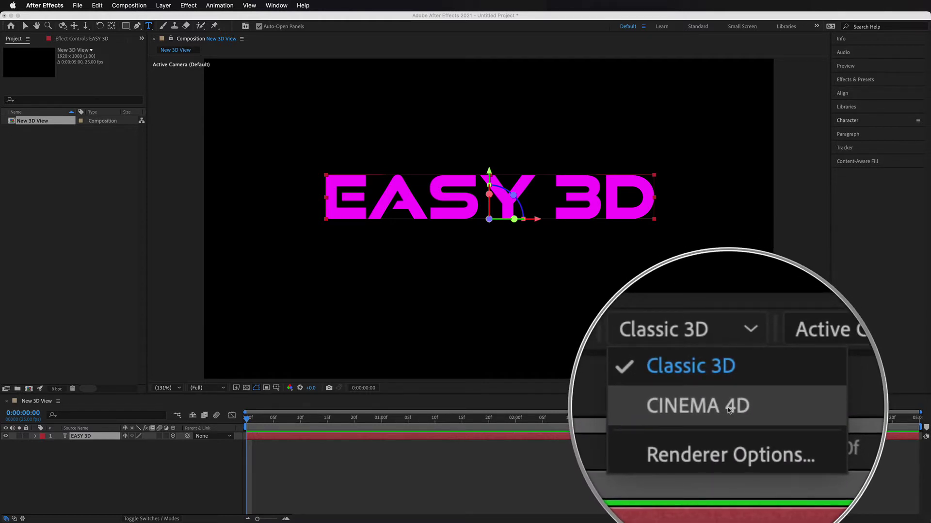
left_click(717, 366)
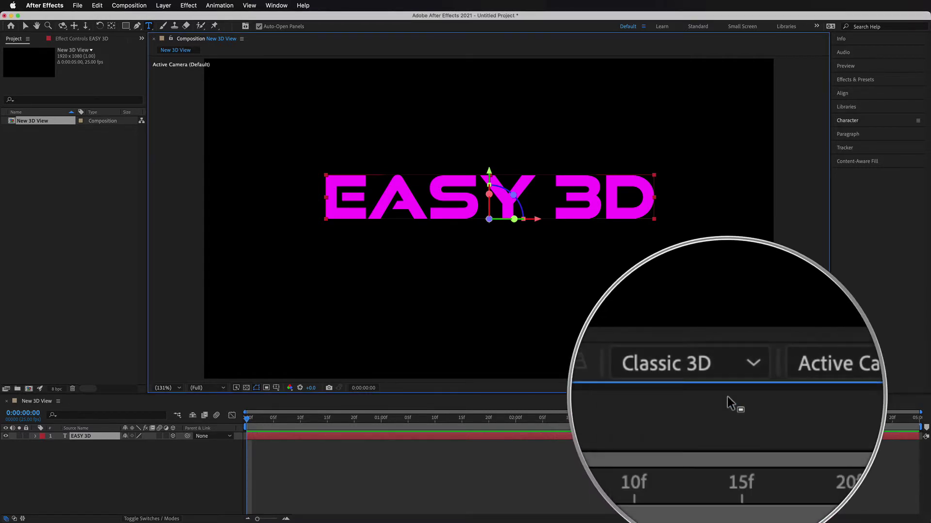
left_click(769, 387)
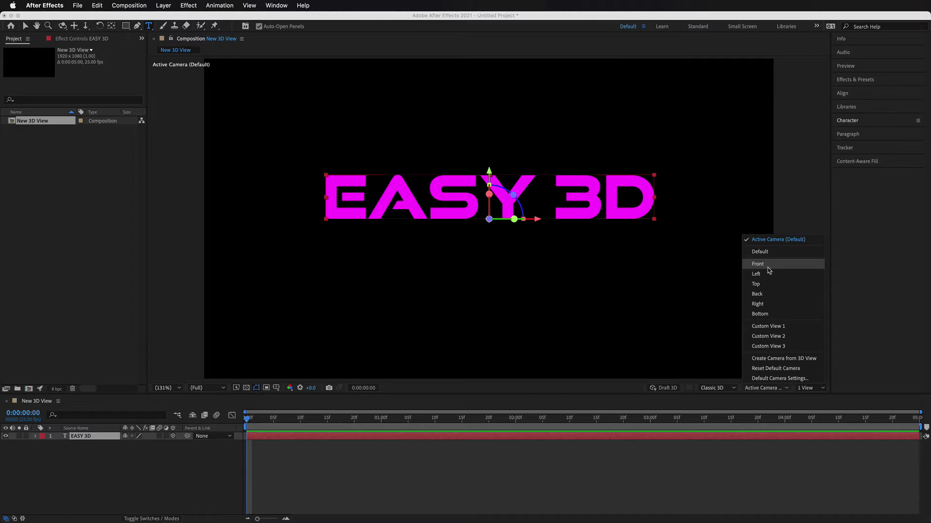
Switch the viewer to Custom View 1, then orbit, pan and dolly closer to the EASY 3D text.
left_click(782, 329)
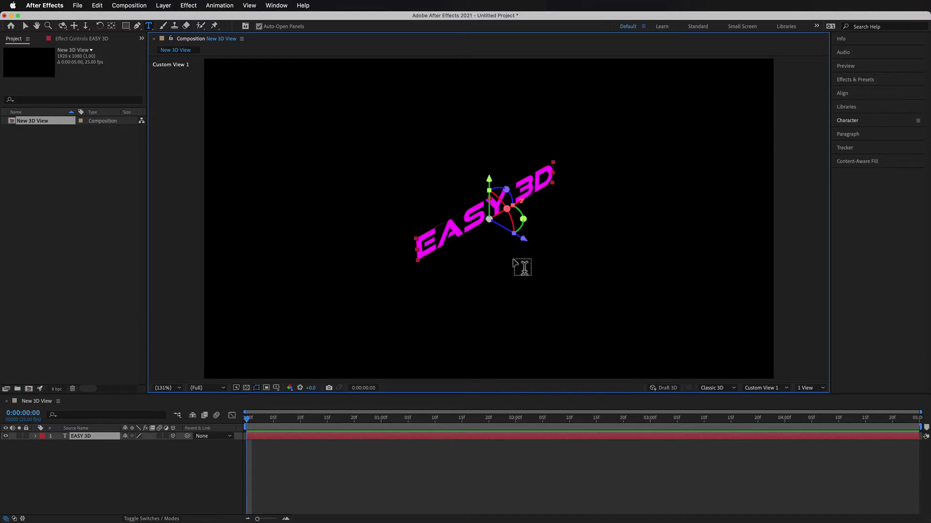
key("c")
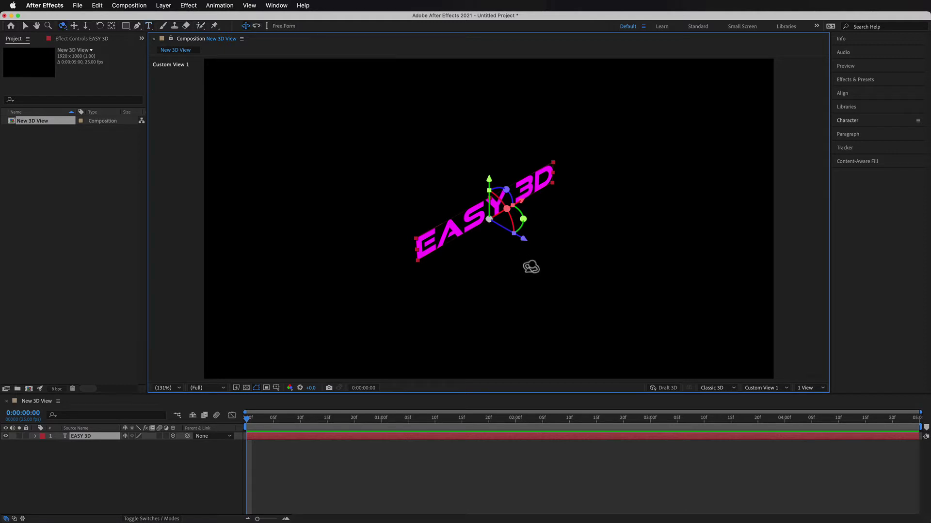
left_click_drag(542, 276, 511, 137)
key("c")
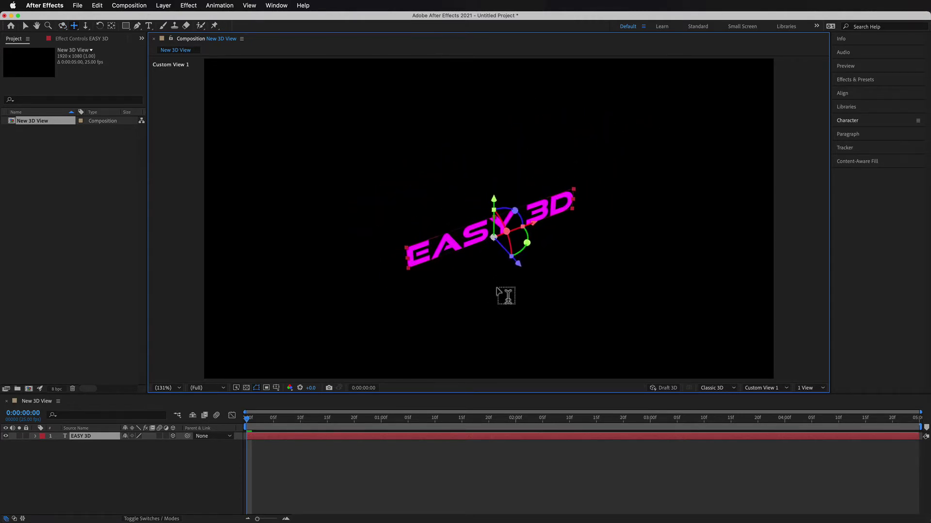
key("c")
left_click_drag(519, 263, 535, 249)
key("c")
key("super+t")
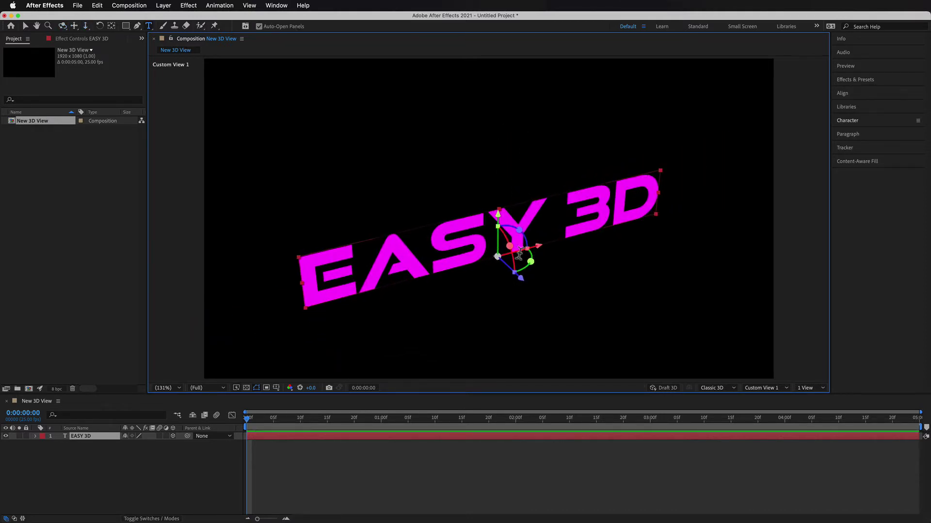
Move the EASY 3D text about 36 px along X and push it back along Z.
key("v")
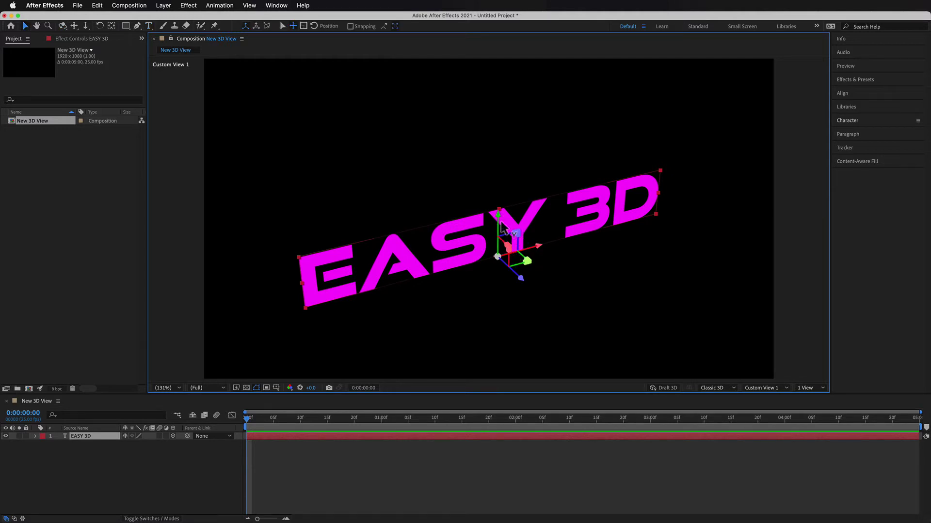
mouse_move(498, 216)
left_mouse_down()
mouse_move(495, 183)
mouse_move(495, 249)
mouse_move(499, 191)
mouse_move(498, 214)
left_mouse_up()
mouse_move(542, 254)
left_mouse_down()
mouse_move(586, 245)
mouse_move(536, 262)
left_mouse_up()
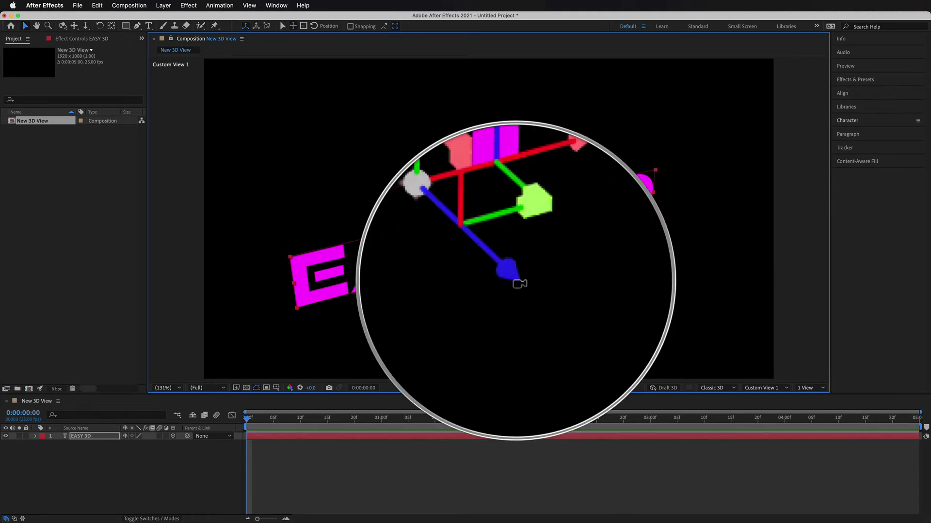
mouse_move(514, 285)
left_mouse_down()
mouse_move(523, 293)
mouse_move(510, 276)
left_mouse_up()
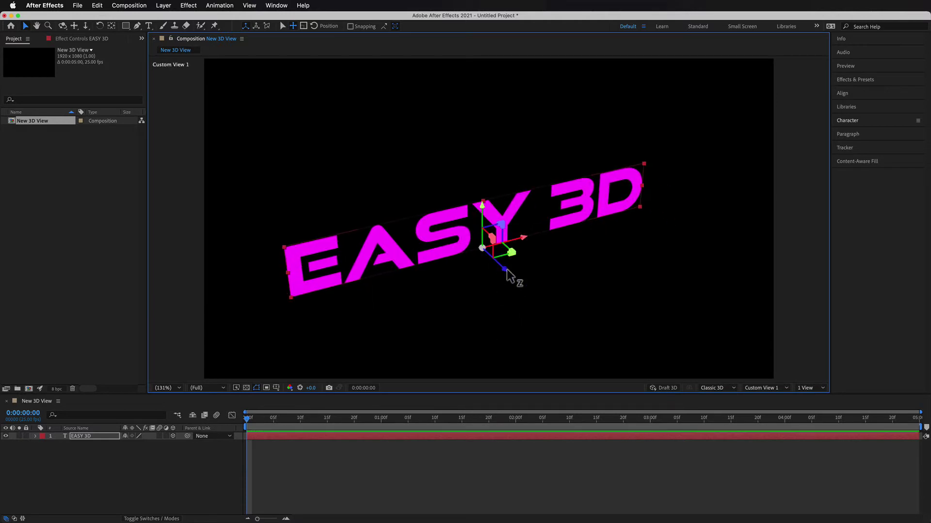
Scale the text to 81.9% width and 90.7% height, then tilt it around its X axis.
key("v")
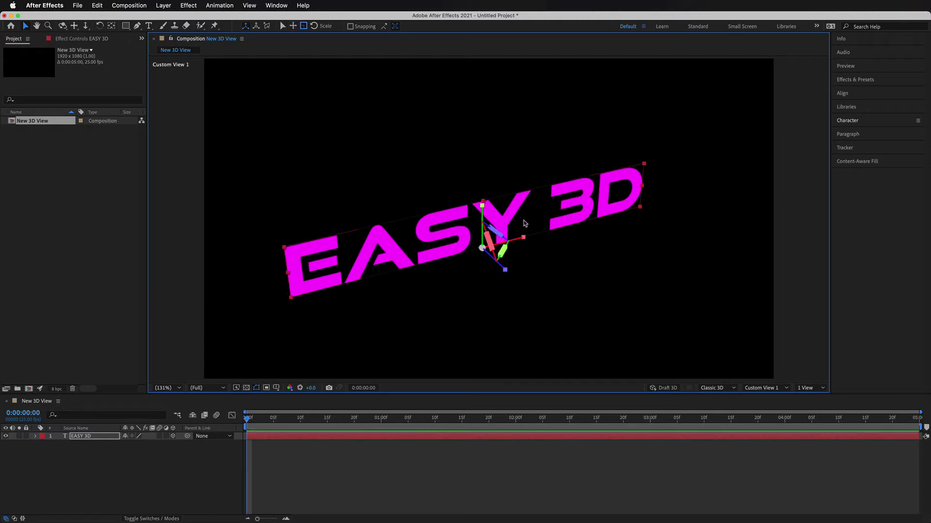
mouse_move(524, 238)
left_mouse_down()
mouse_move(566, 217)
mouse_move(519, 243)
left_mouse_up()
mouse_move(490, 204)
left_mouse_down()
mouse_move(487, 183)
mouse_move(487, 212)
left_mouse_up()
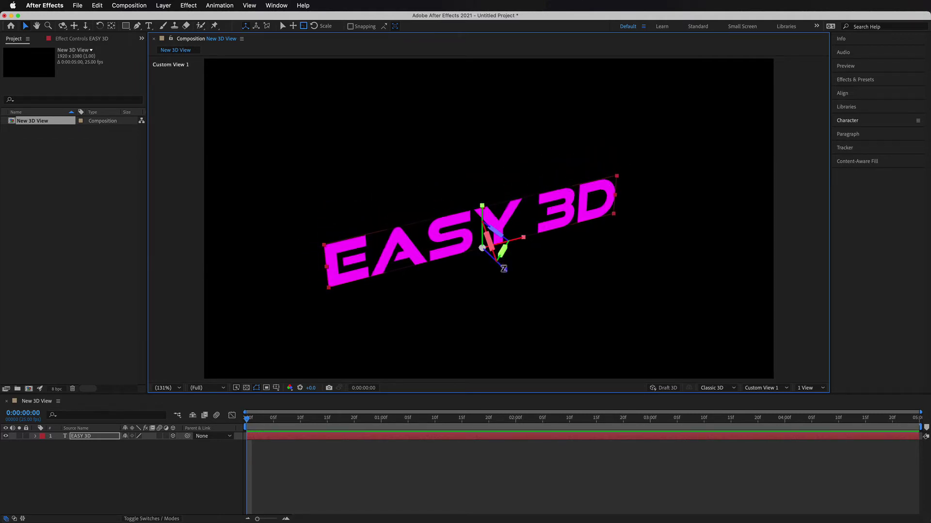
key("v")
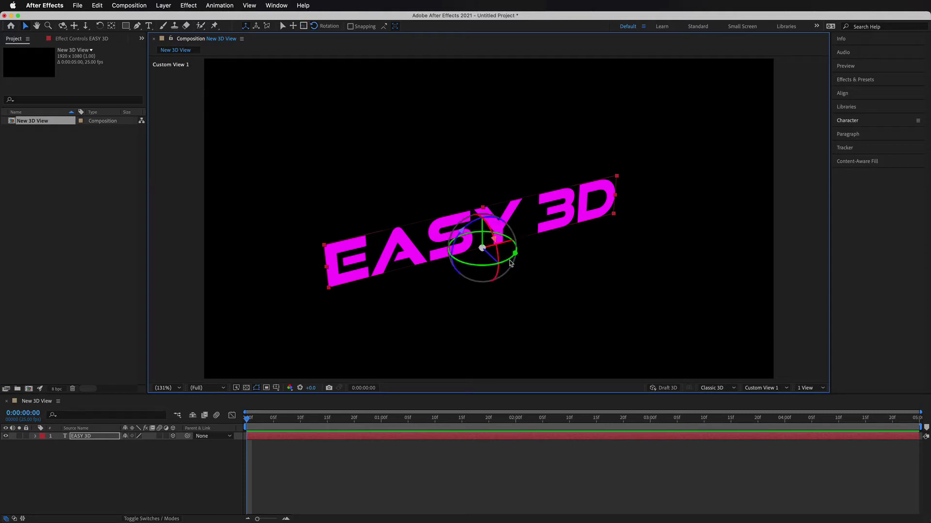
left_click_drag(500, 253, 477, 269)
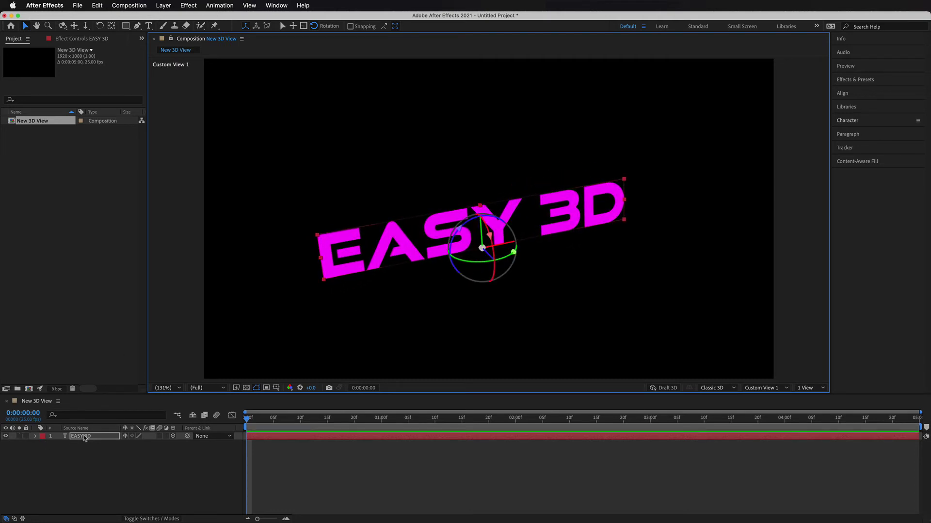
left_click(85, 436)
key("r")
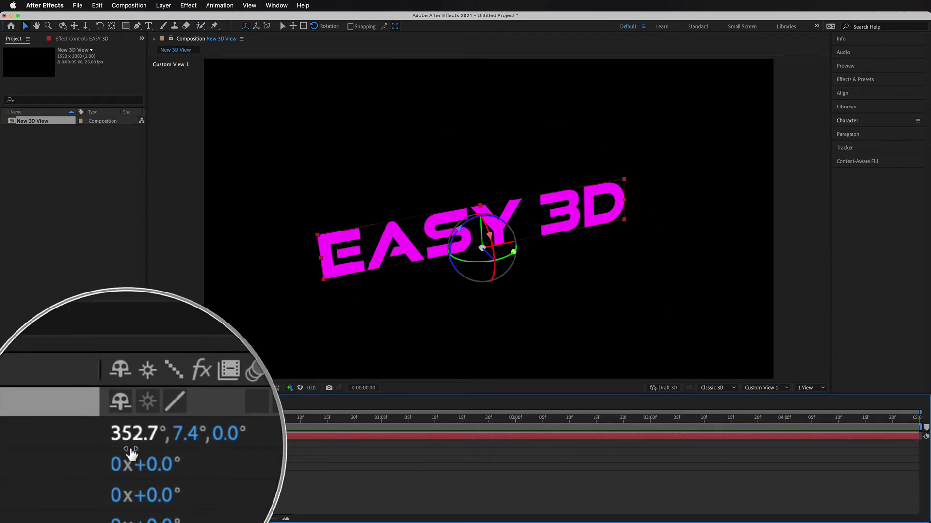
left_click(37, 436)
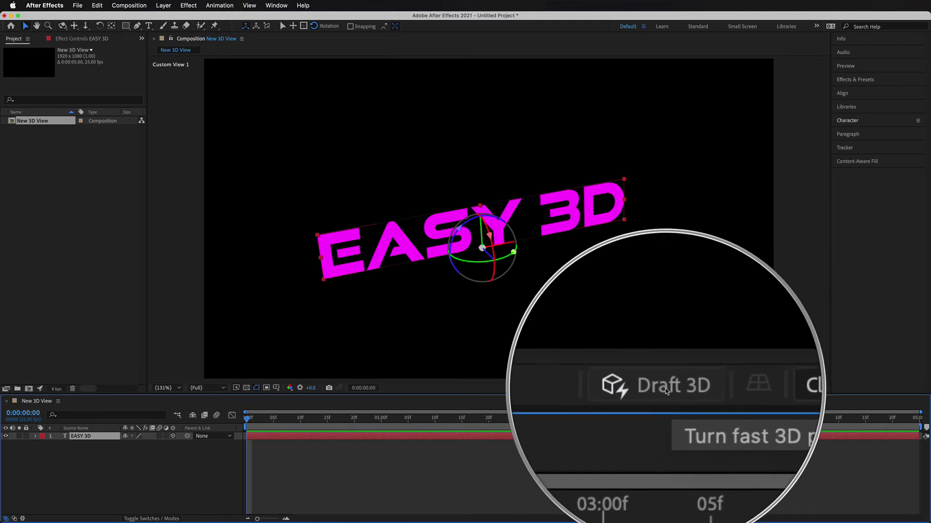
Turn on Draft 3D fast previews in the Composition viewer, leaving other preview options unchanged.
left_click(237, 388)
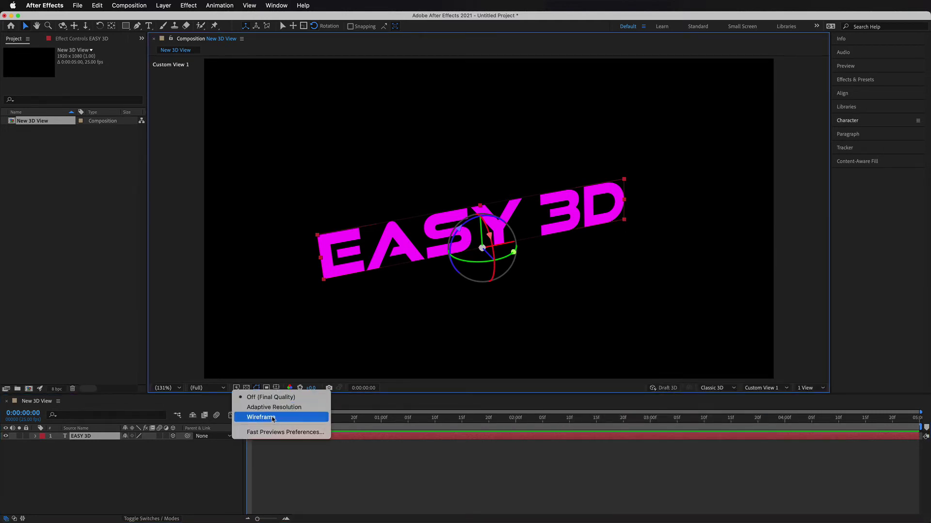
left_click(619, 391)
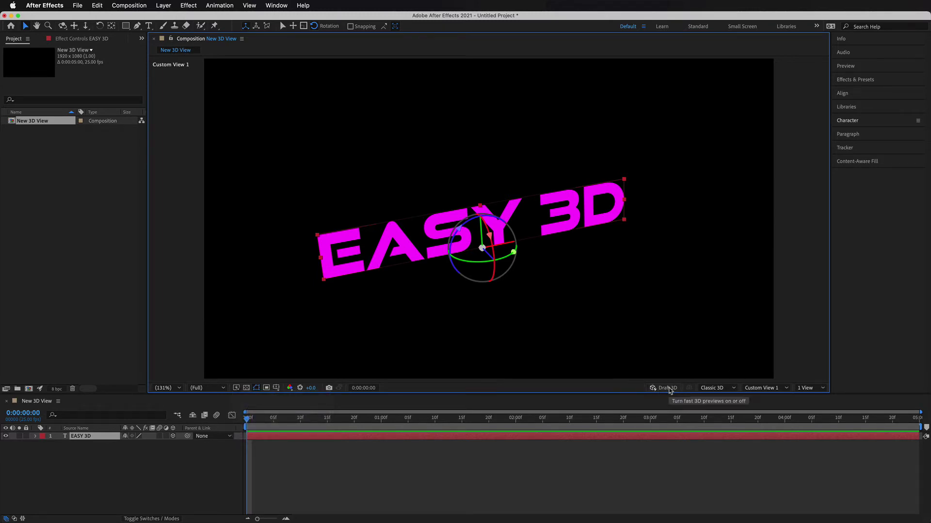
left_click(666, 388)
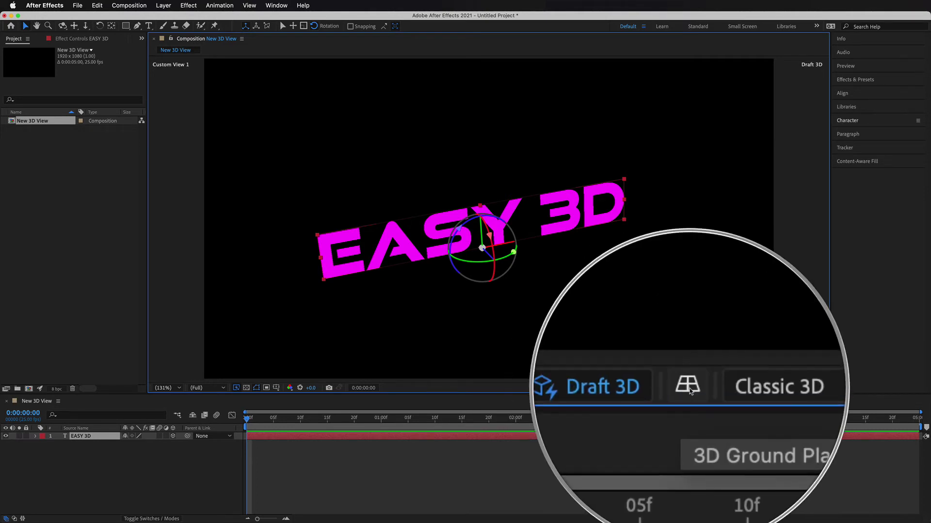
Show the 3D ground grid, orbit Custom View 1 to a new angle, then hide the grid.
left_click(691, 392)
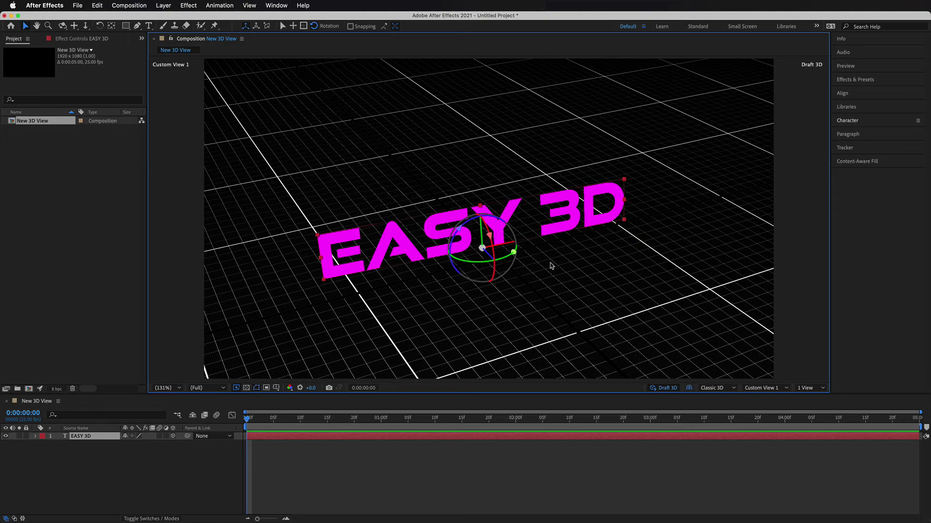
key("c")
mouse_move(544, 272)
left_mouse_down()
mouse_move(597, 237)
mouse_move(580, 253)
mouse_move(480, 276)
mouse_move(461, 258)
mouse_move(569, 264)
mouse_move(586, 253)
mouse_move(544, 270)
mouse_move(499, 325)
mouse_move(553, 274)
mouse_move(579, 266)
mouse_move(492, 318)
mouse_move(475, 261)
mouse_move(516, 275)
mouse_move(543, 269)
left_mouse_up()
left_click_drag(544, 266, 450, 155)
key("v")
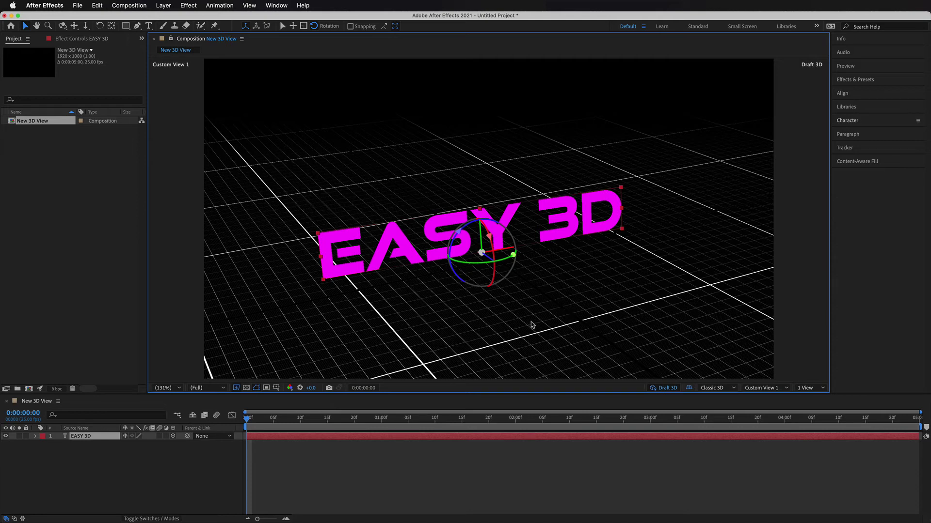
left_click(689, 388)
left_click(689, 388)
left_click(689, 388)
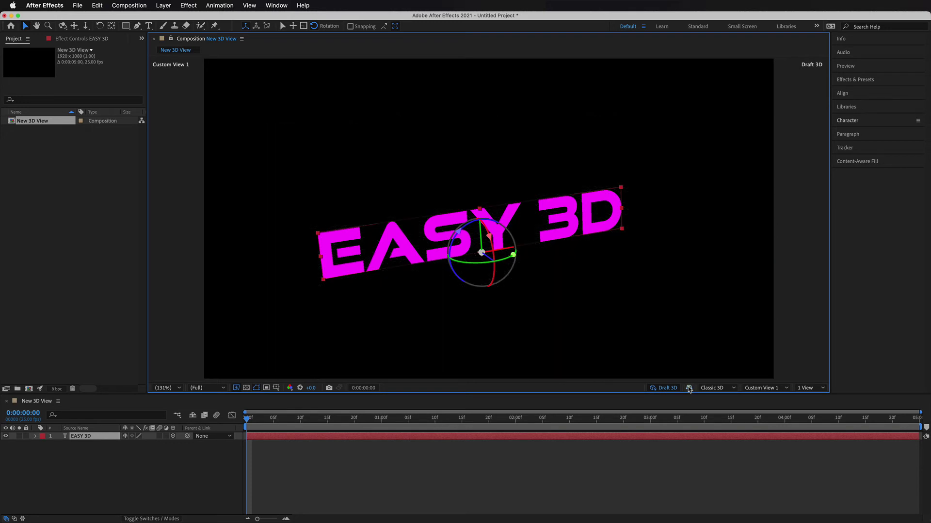
Preview Custom View 2 and the Front view, then return to Custom View 1.
left_click(770, 388)
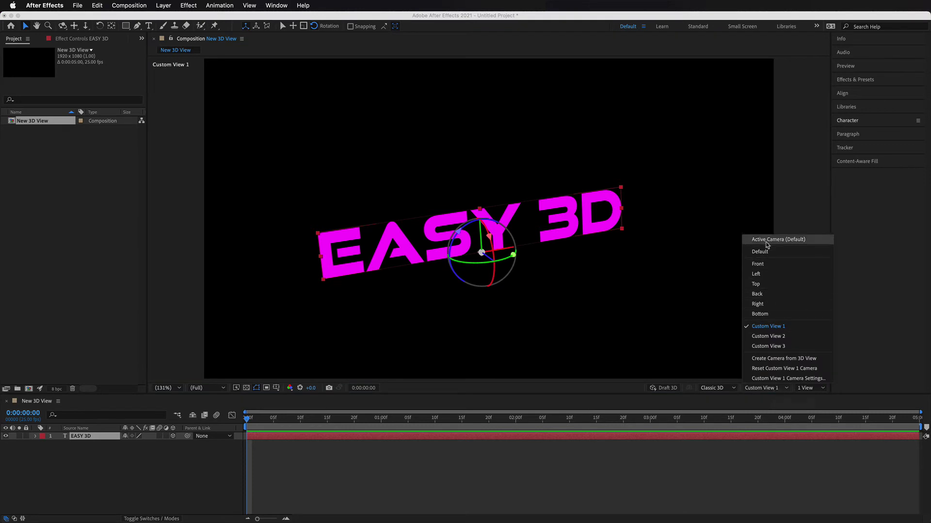
left_click(780, 336)
left_click(766, 388)
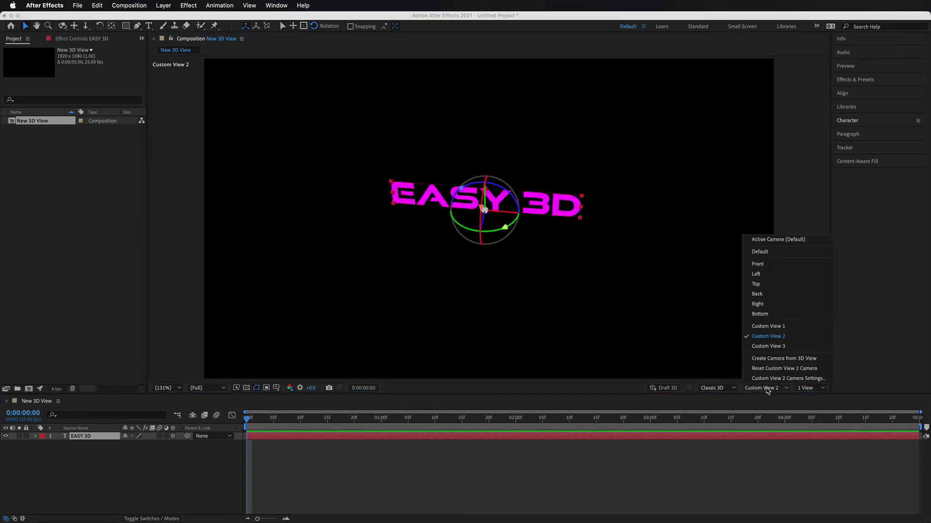
left_click(771, 265)
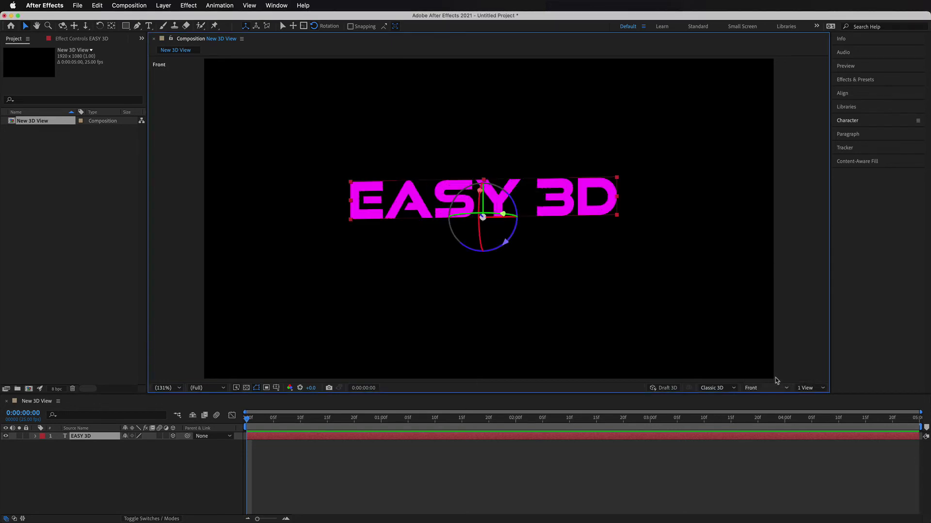
left_click(767, 388)
left_click(776, 326)
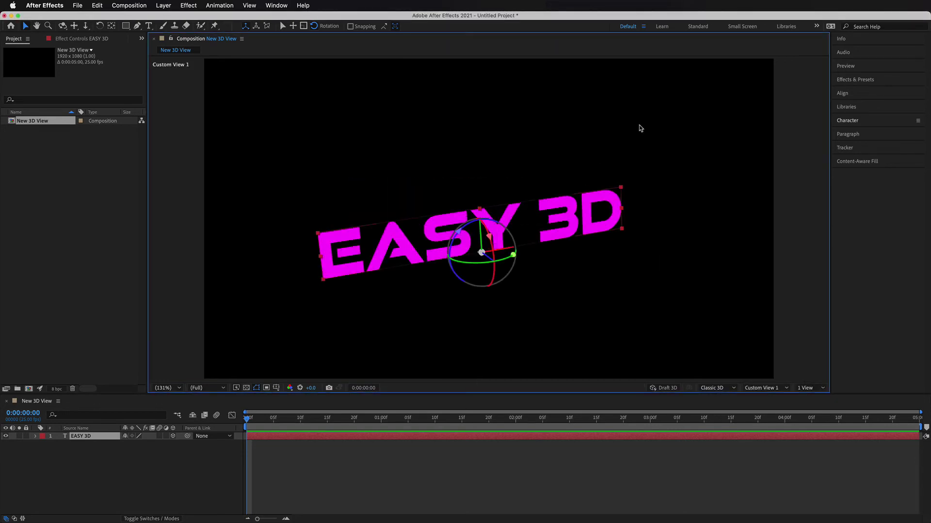
Orbit Custom View 1 closer so the EASY 3D text fills more of the frame.
left_click_drag(475, 306, 499, 307)
key("c")
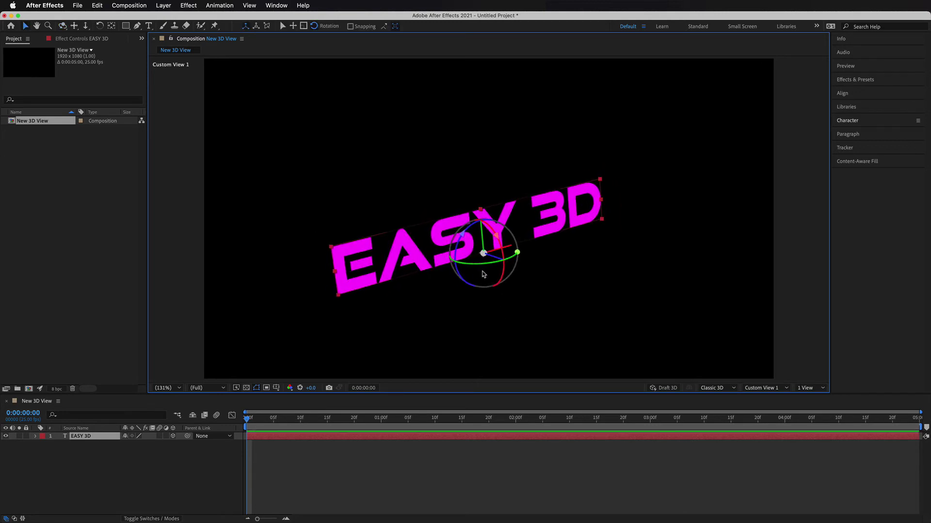
left_click_drag(480, 271, 596, 240)
key("v")
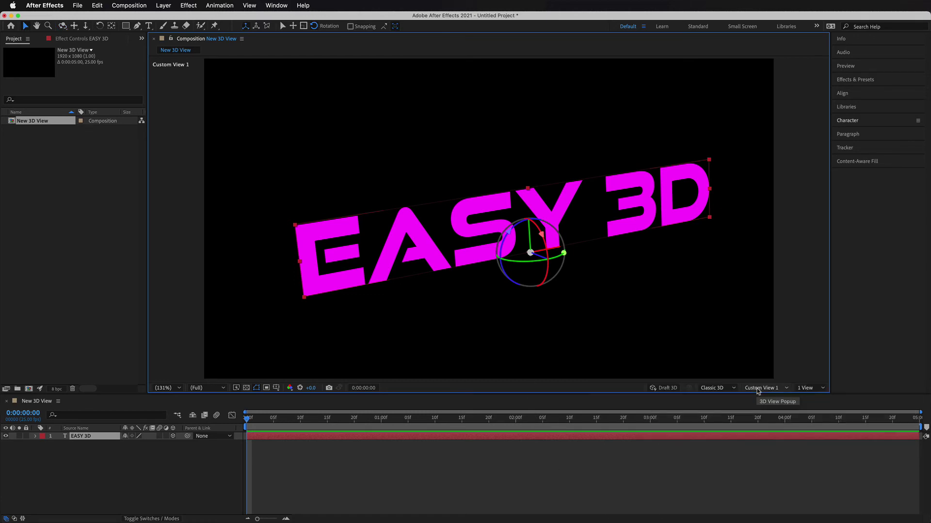
Deselect the text and create camera 'Custom View 4' from the current 3D view.
left_click(757, 388)
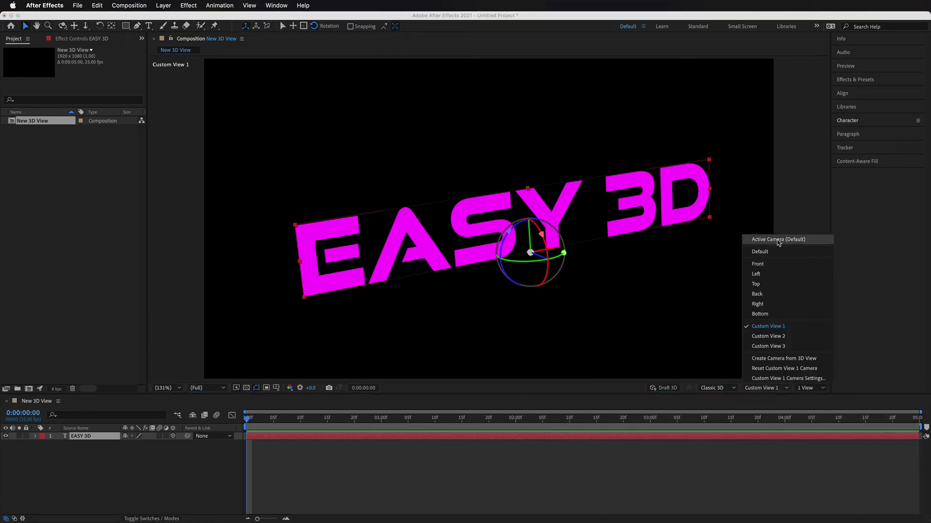
left_click(674, 264)
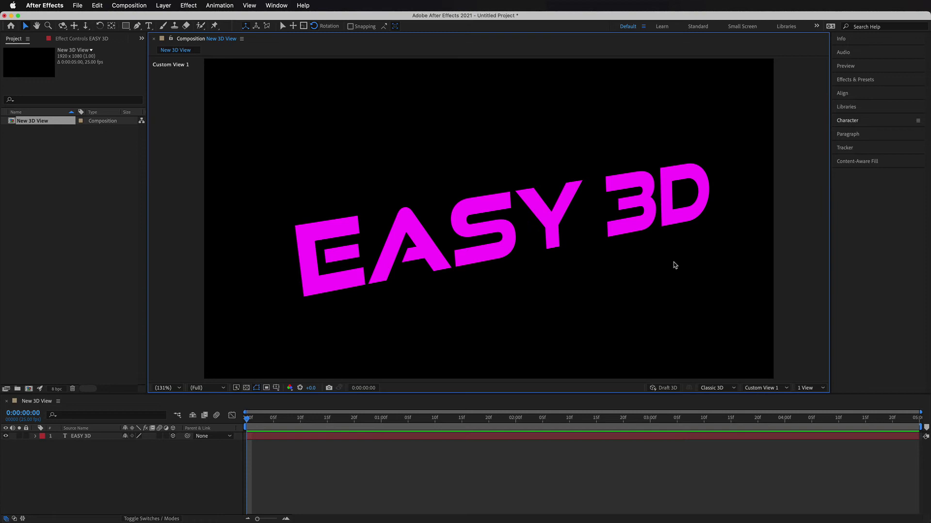
left_click(764, 389)
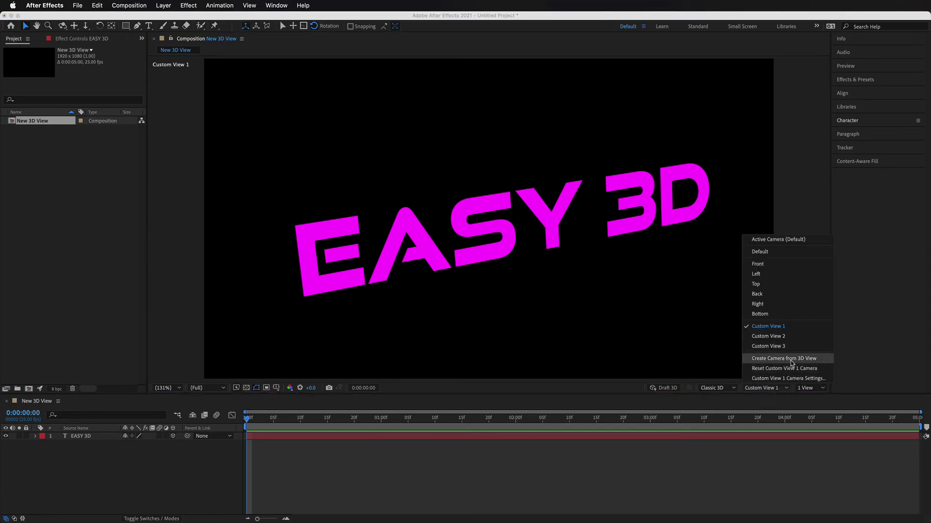
left_click(819, 363)
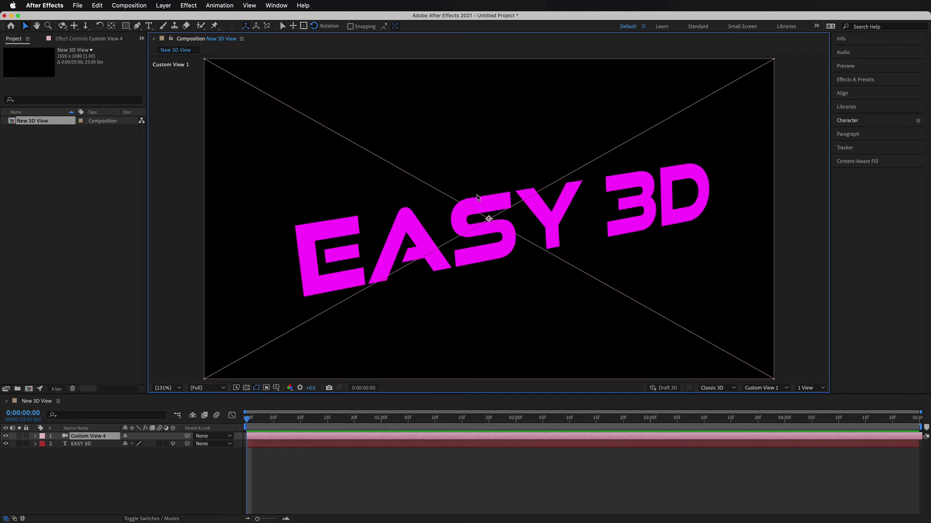
left_click(818, 387)
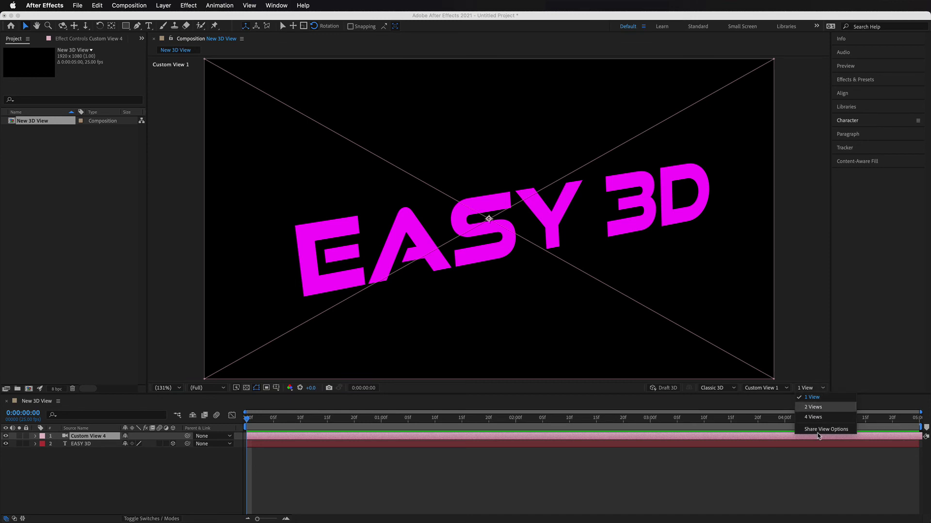
left_click(825, 408)
left_click(809, 388)
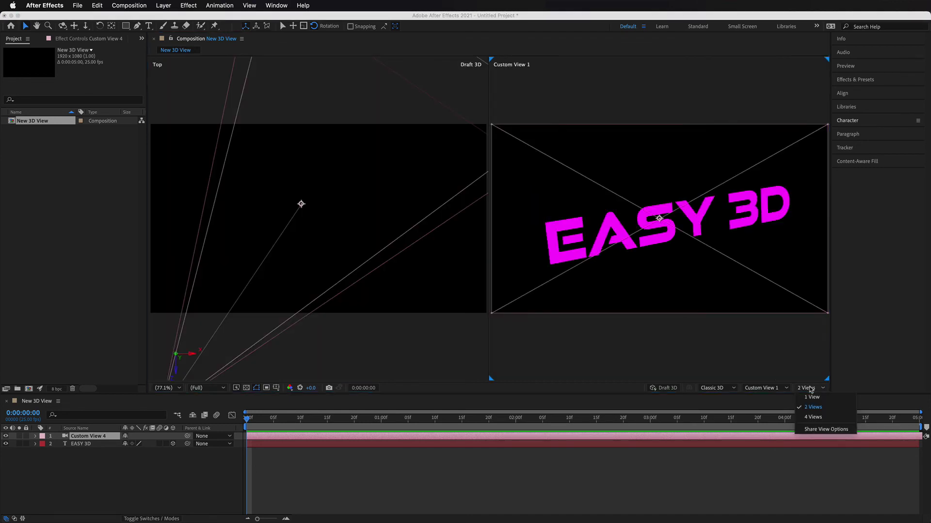
left_click(814, 418)
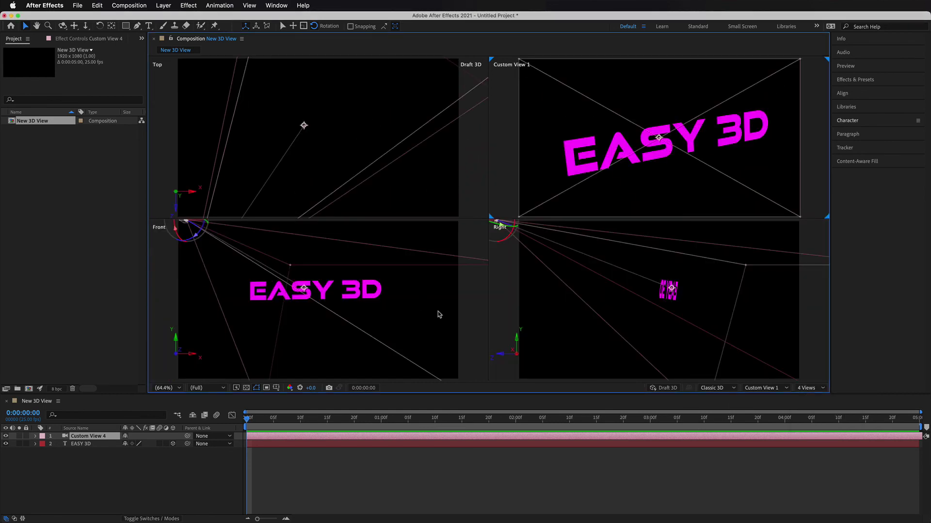
left_click(814, 388)
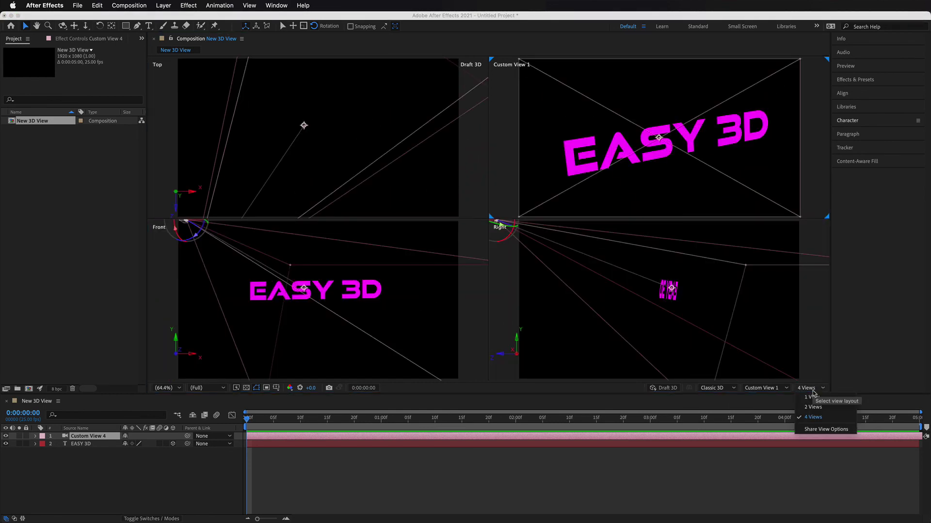
left_click(816, 399)
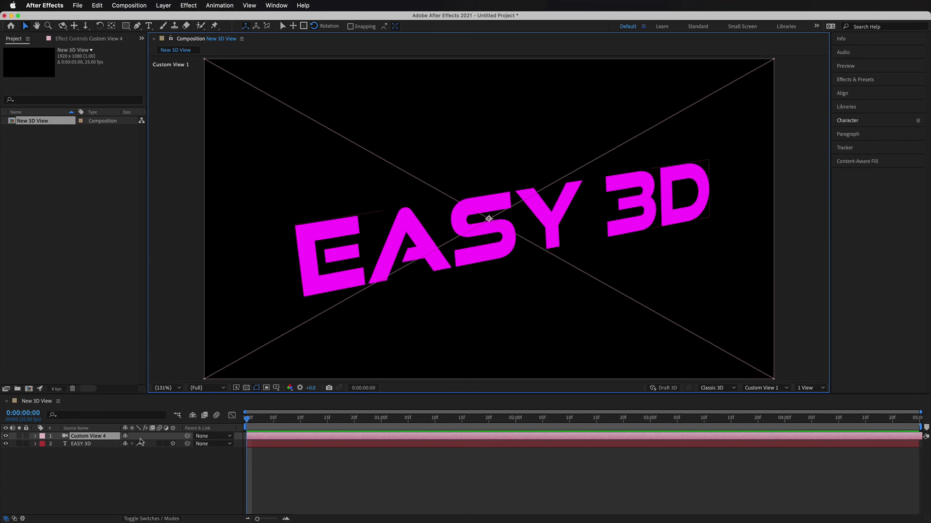
Toggle the EASY 3D layer's 3D switch off and on, then view through the Custom View 4 camera as Active Camera.
left_click(173, 444)
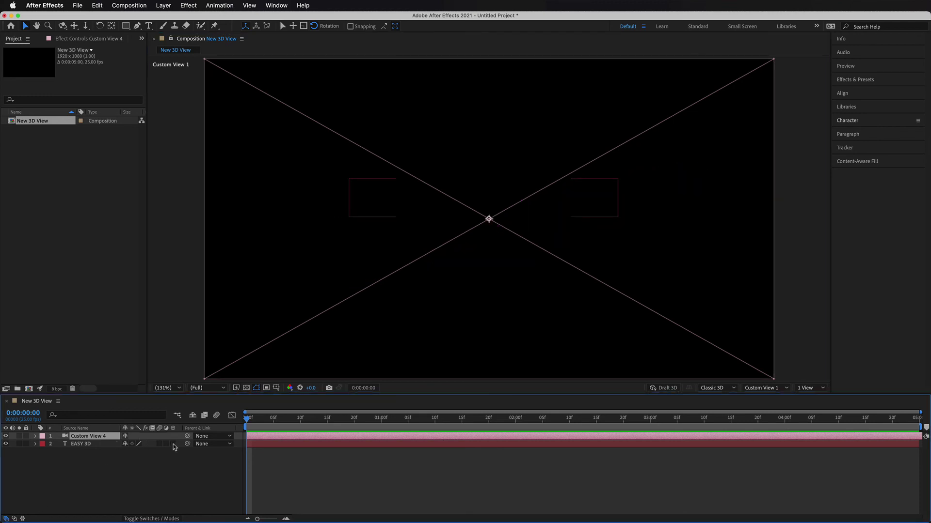
left_click(173, 444)
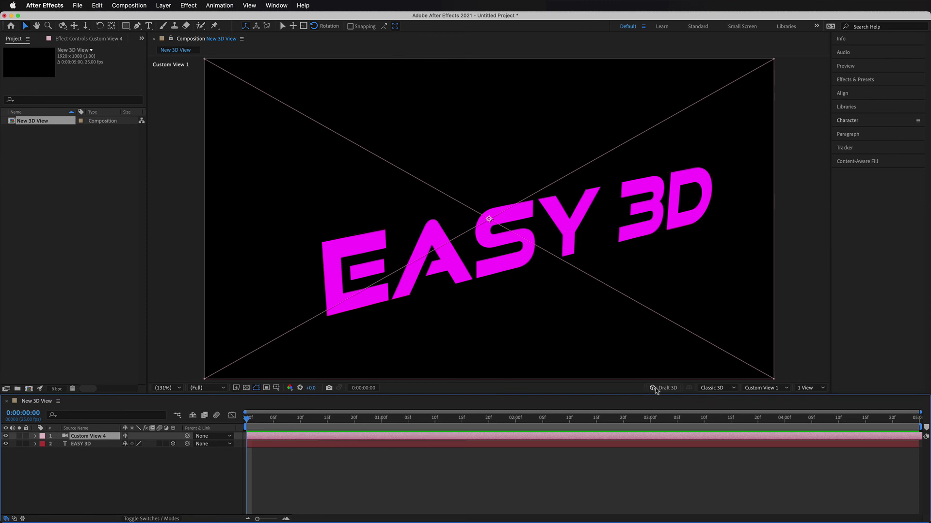
left_click(516, 332)
key("F12")
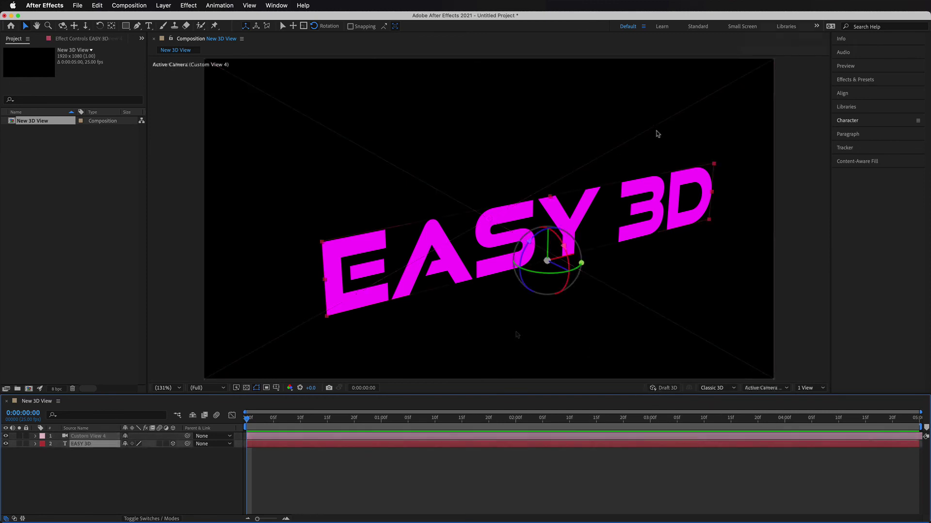